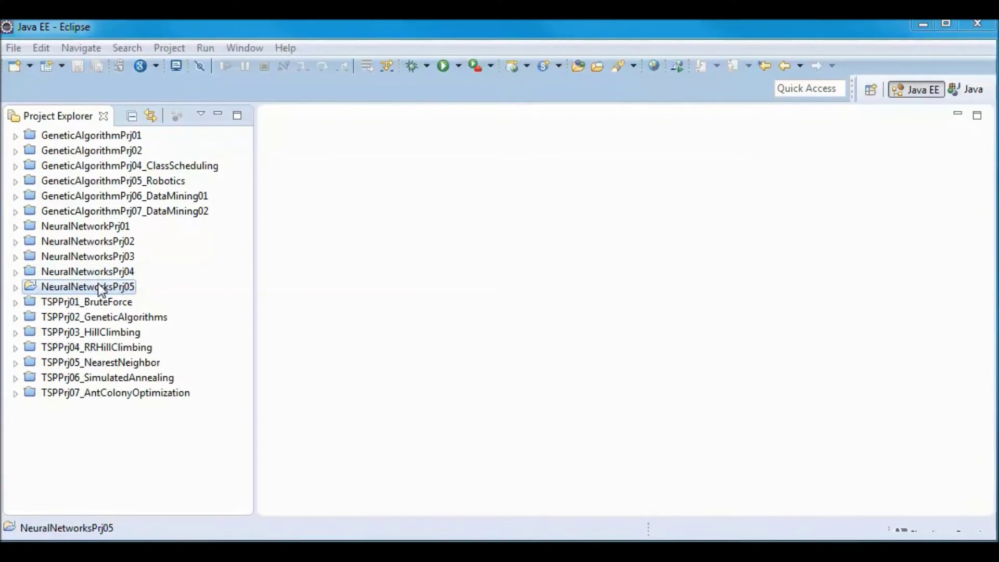
# Run NeuralNetworksPrj05 as a Java application and maximize the Console showing Epochs 0–2
pyautogui.rightClick(99, 288)
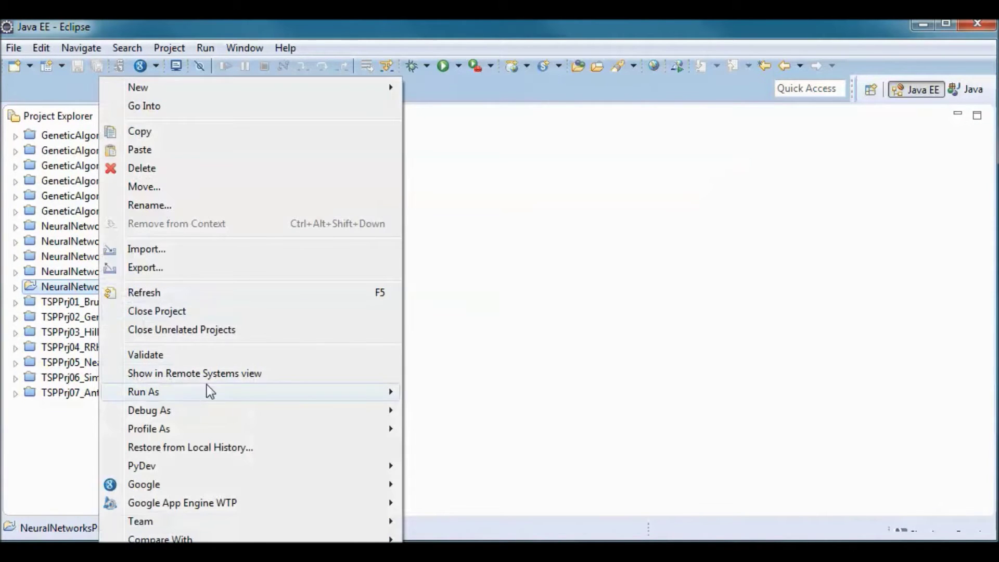
pyautogui.moveTo(143, 392)
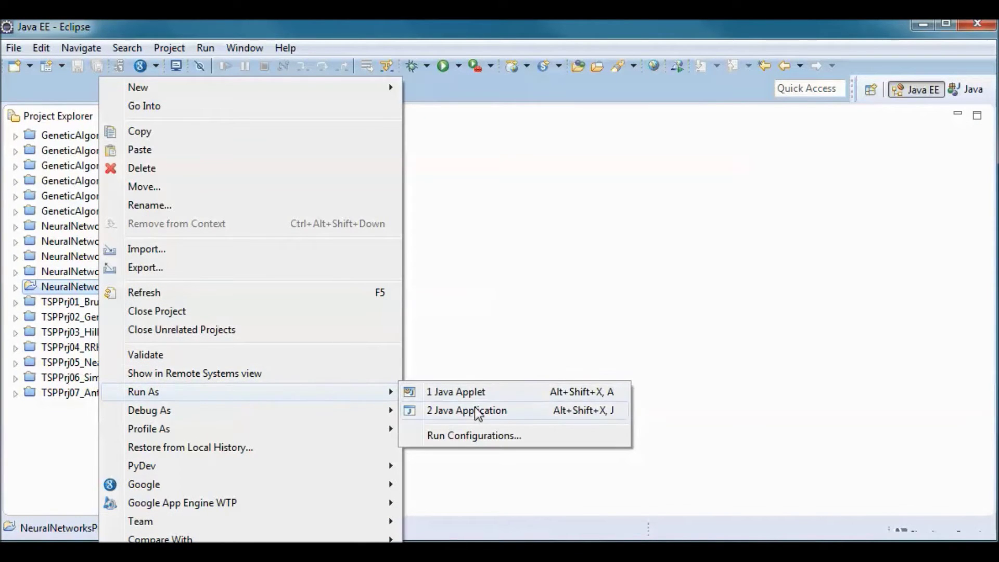
pyautogui.click(475, 407)
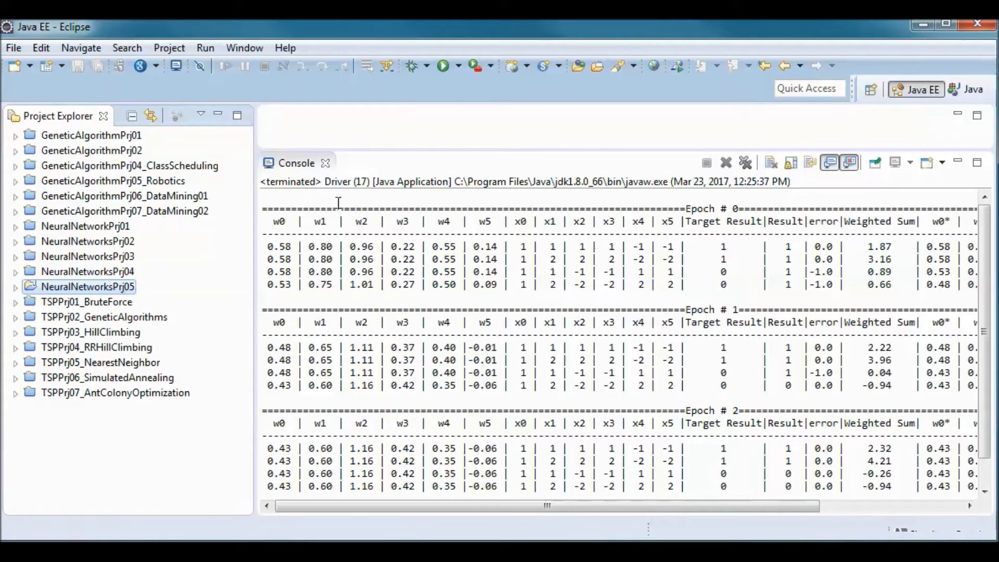
pyautogui.doubleClick(301, 167)
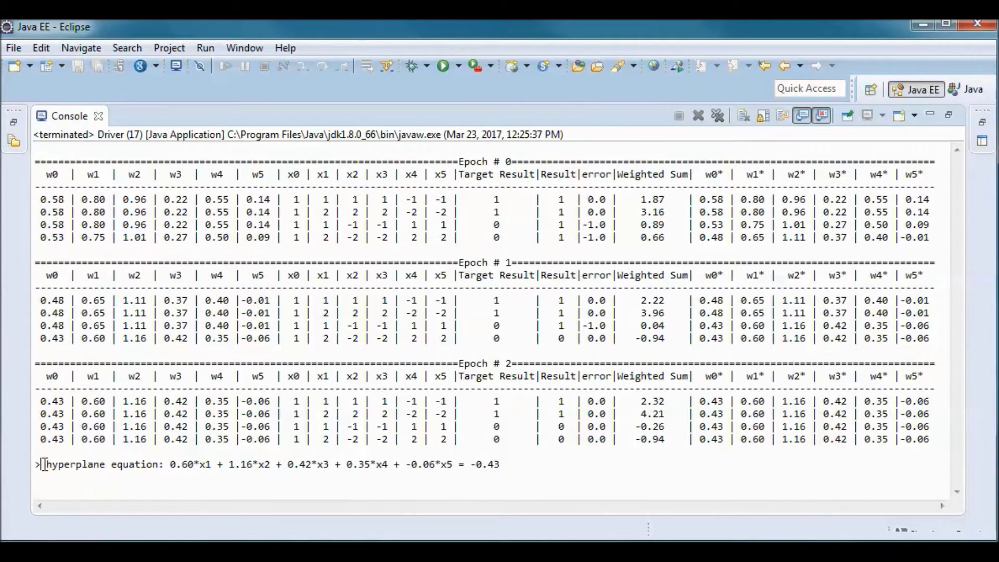
pyautogui.moveTo(43, 464); pyautogui.dragTo(504, 464)
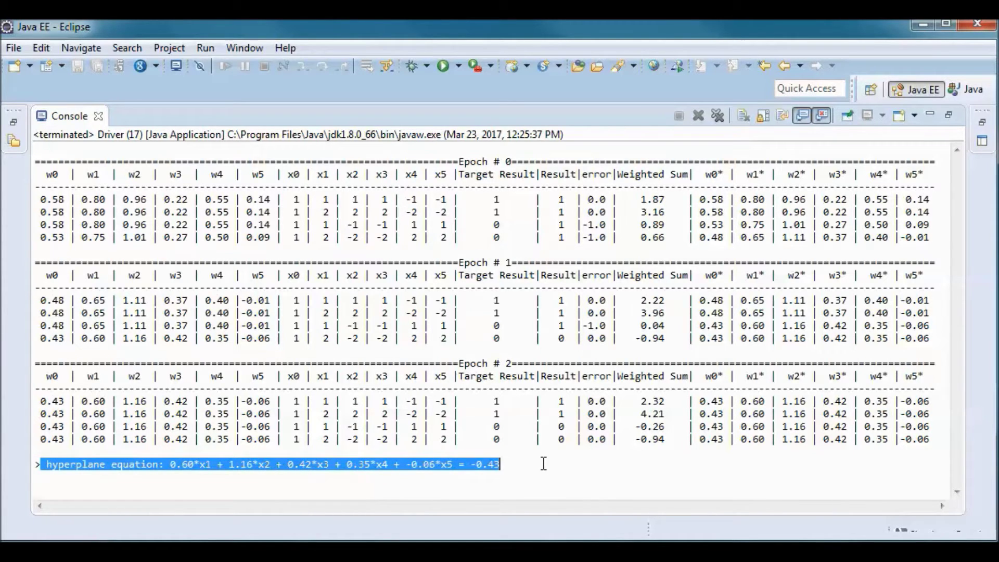
pyautogui.click(477, 175)
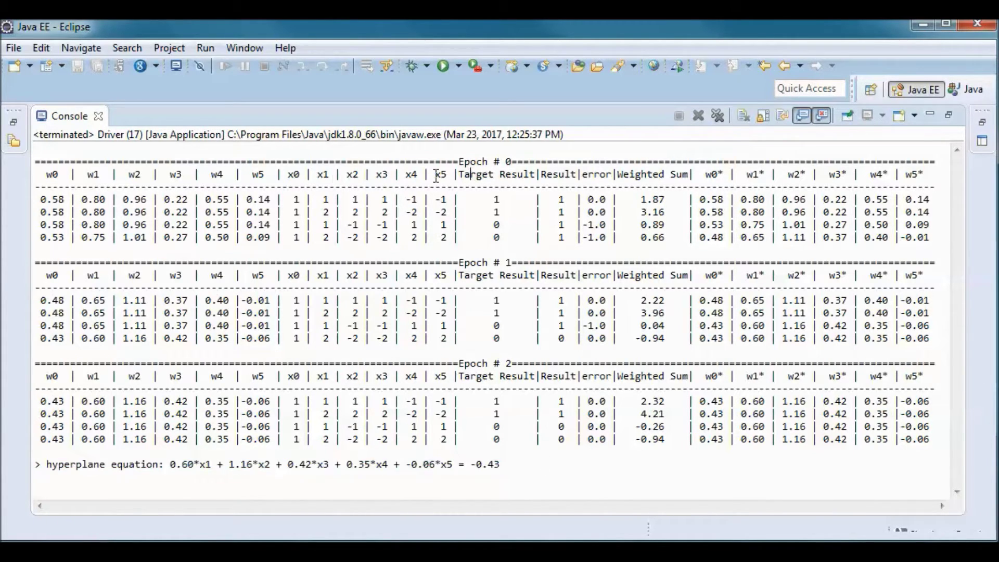
pyautogui.moveTo(317, 174); pyautogui.dragTo(450, 175)
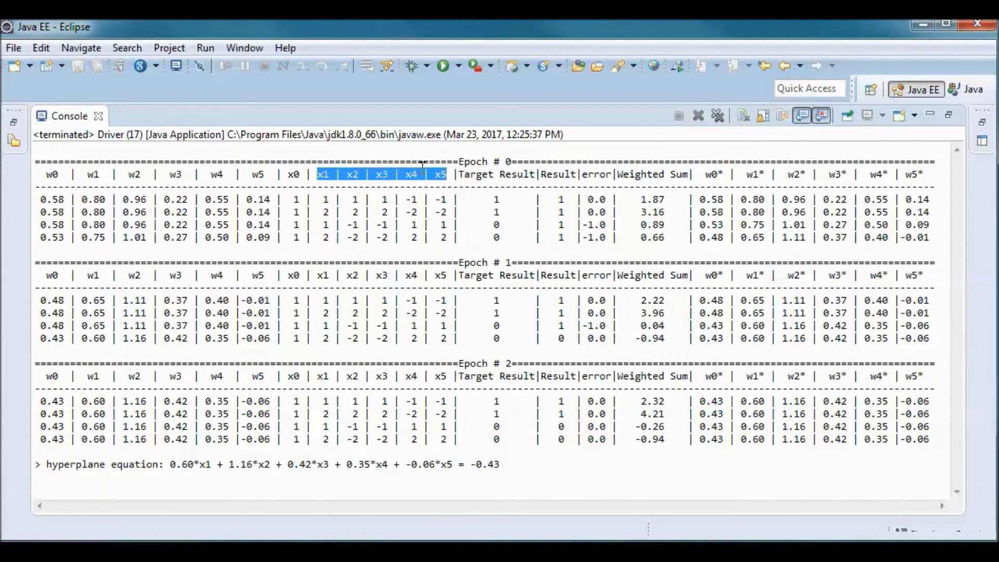
pyautogui.moveTo(287, 174); pyautogui.dragTo(295, 172)
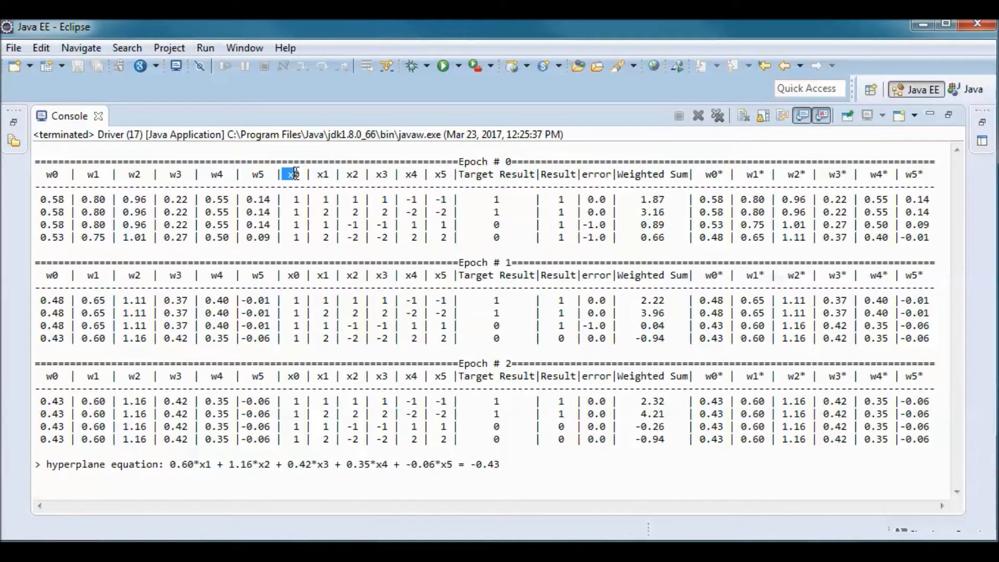
pyautogui.click(296, 198)
pyautogui.moveTo(295, 211); pyautogui.dragTo(300, 244)
pyautogui.moveTo(41, 173); pyautogui.dragTo(270, 173)
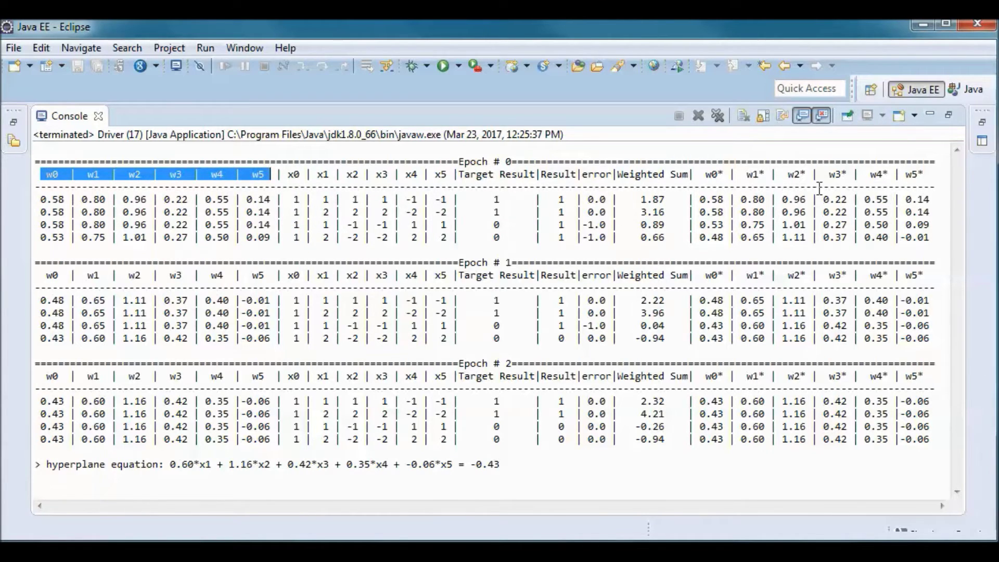
pyautogui.moveTo(703, 174); pyautogui.dragTo(930, 175)
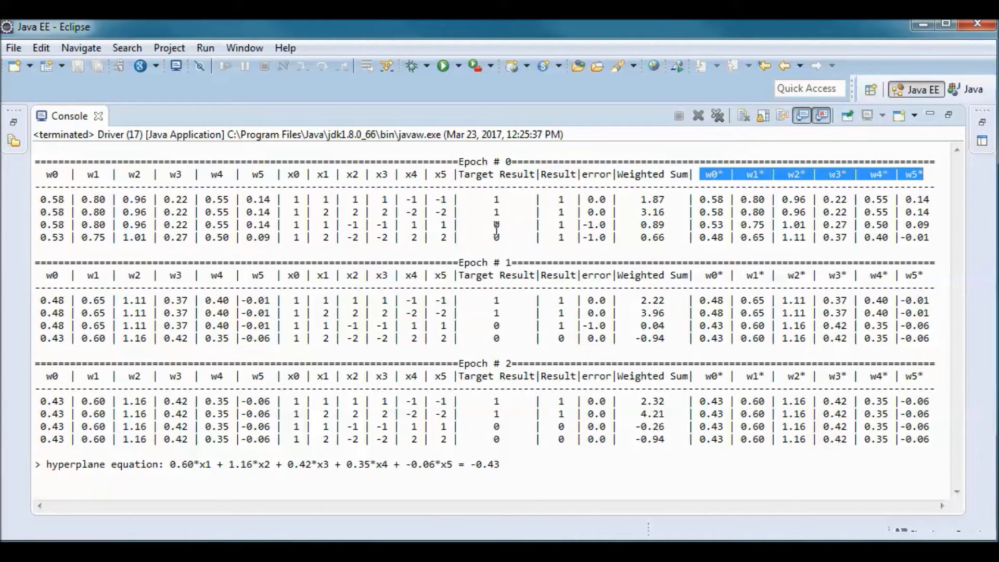
# Highlight Epoch 0's target and result values in rows 3–4, and the Epoch 0 and 2 headers
pyautogui.moveTo(493, 223); pyautogui.dragTo(571, 229)
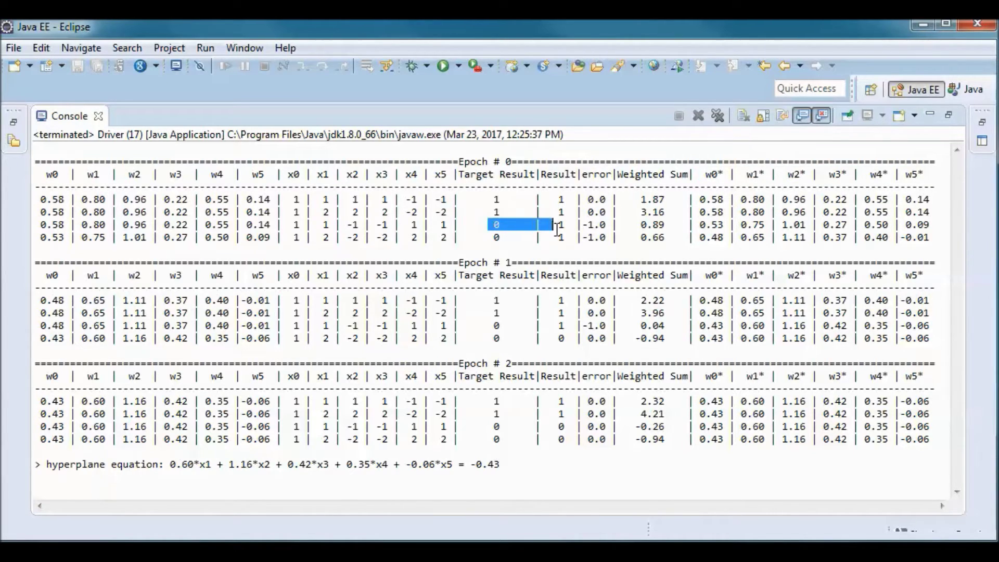
pyautogui.moveTo(482, 238); pyautogui.dragTo(573, 243)
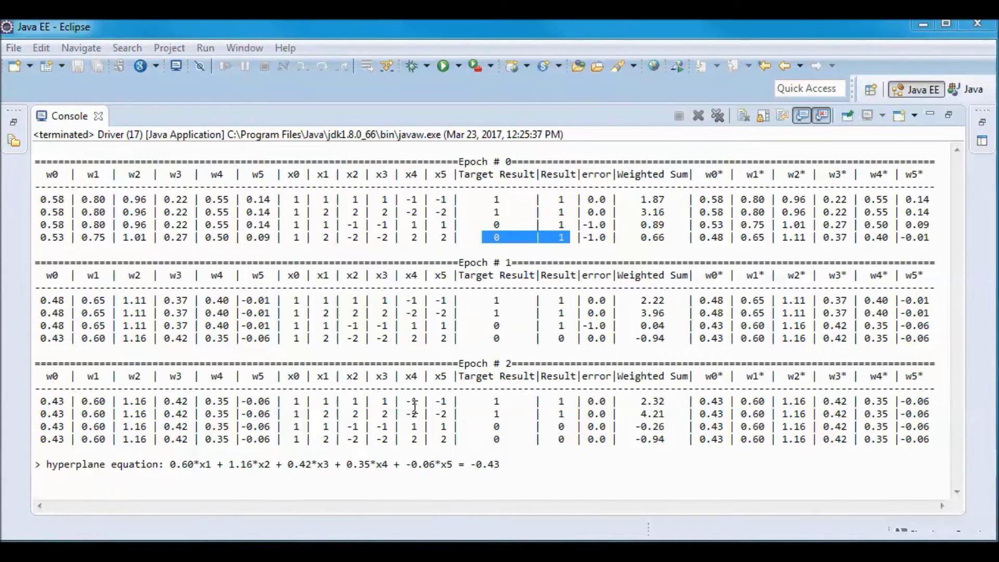
pyautogui.moveTo(456, 162); pyautogui.dragTo(530, 162)
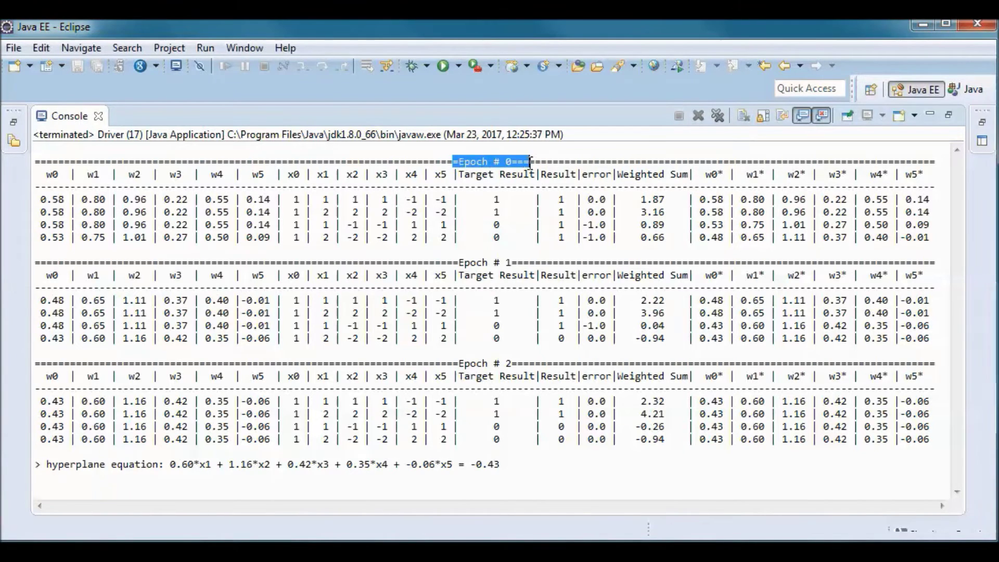
pyautogui.moveTo(459, 364); pyautogui.dragTo(535, 362)
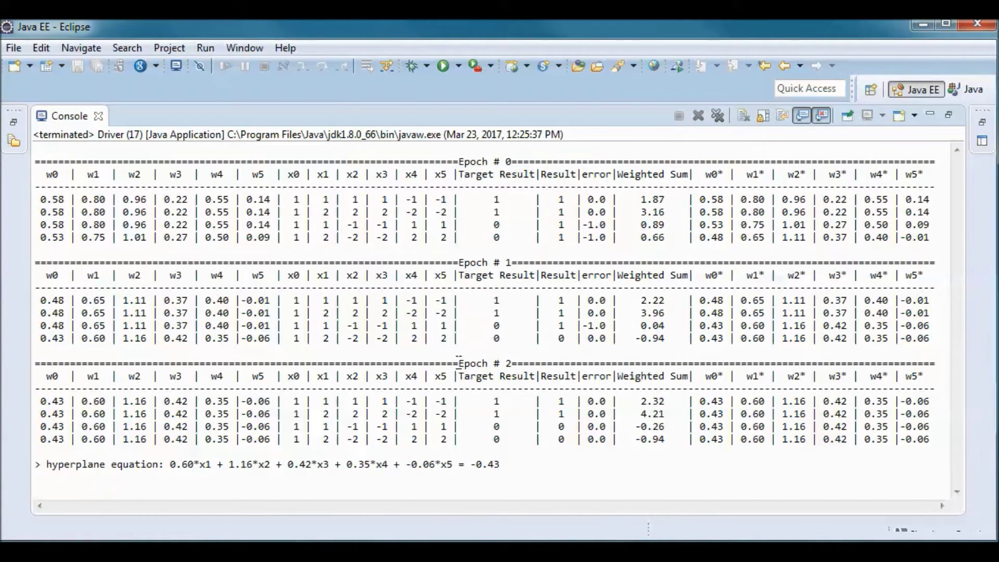
pyautogui.click(555, 361)
# Highlight Epoch 2's matching target and result values in rows 2–4, then close the console
pyautogui.moveTo(490, 402); pyautogui.dragTo(579, 402)
pyautogui.click(466, 415)
pyautogui.moveTo(466, 415); pyautogui.dragTo(572, 427)
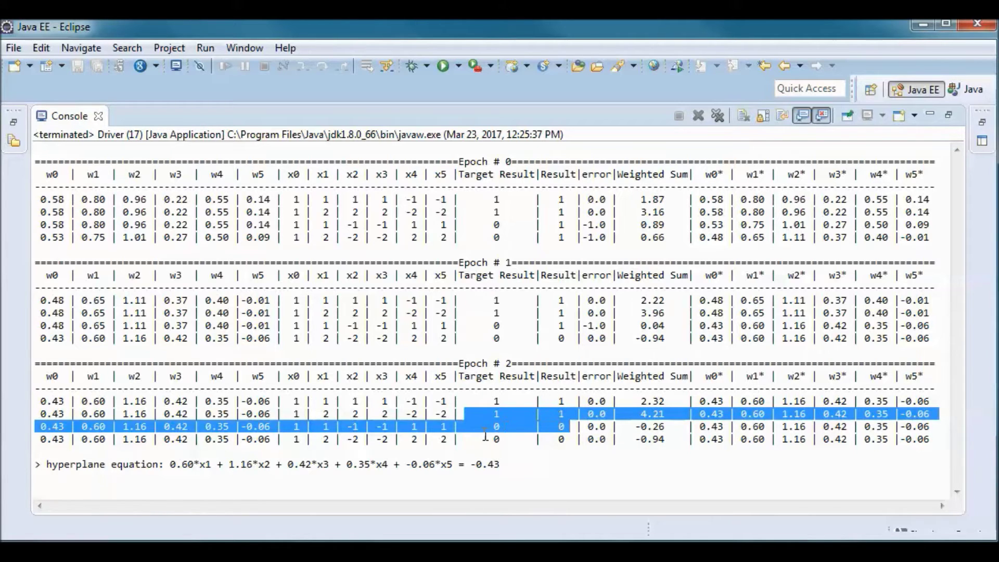
pyautogui.moveTo(487, 426); pyautogui.dragTo(571, 429)
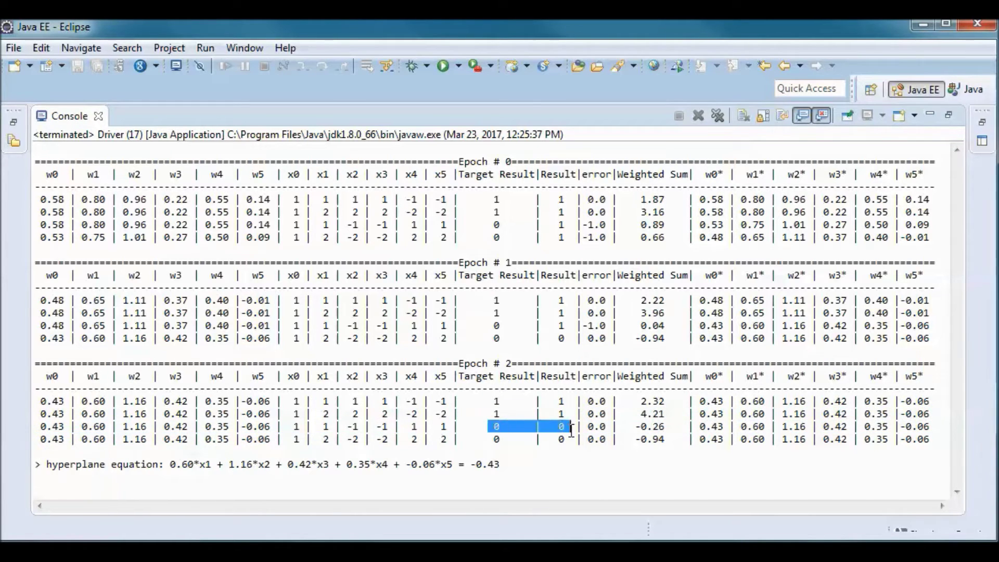
pyautogui.moveTo(488, 439); pyautogui.dragTo(573, 440)
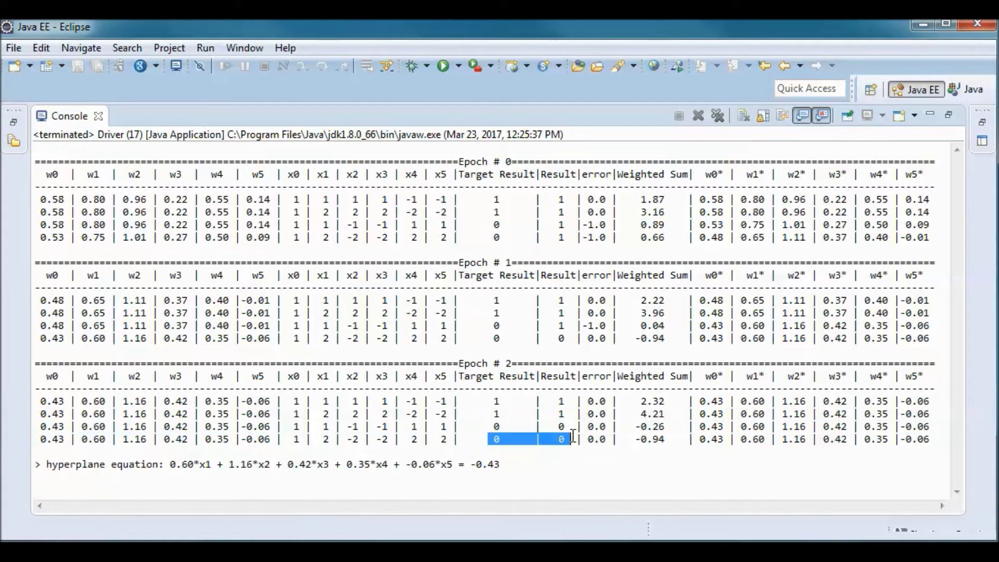
pyautogui.click(568, 429)
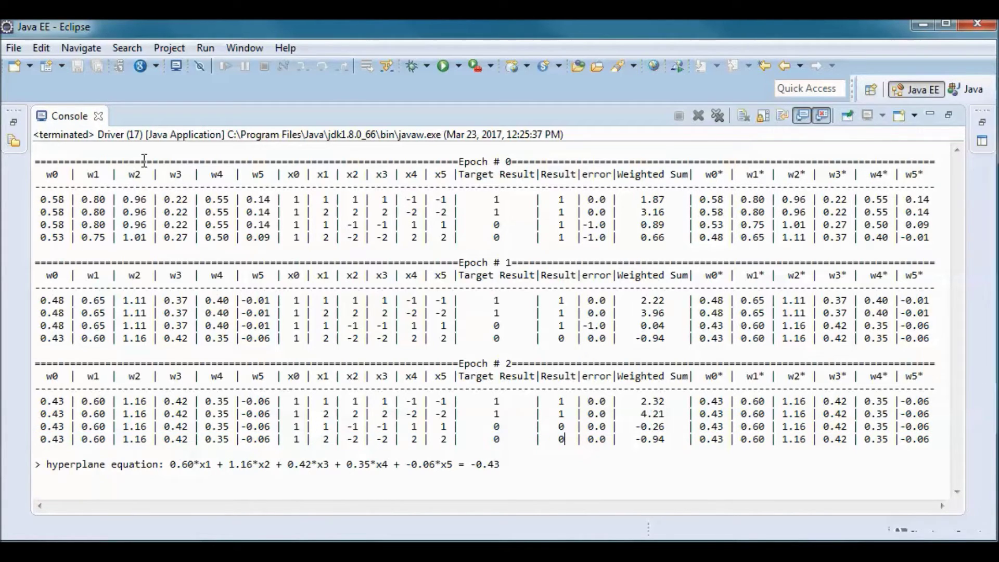
pyautogui.click(99, 116)
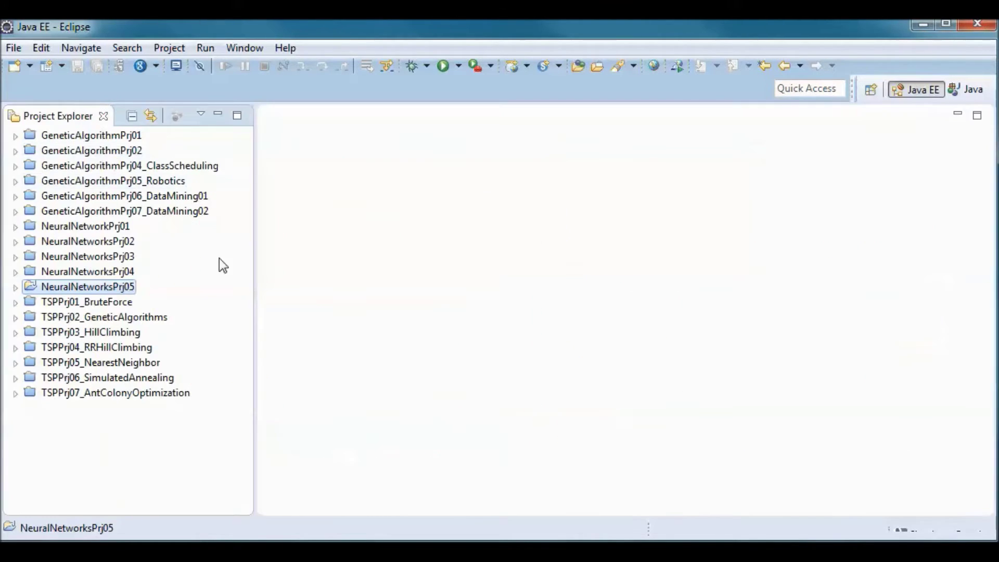
# Expand NeuralNetworksPrj05 down to its package and open Perceptron.java
pyautogui.click(15, 287)
pyautogui.click(32, 302)
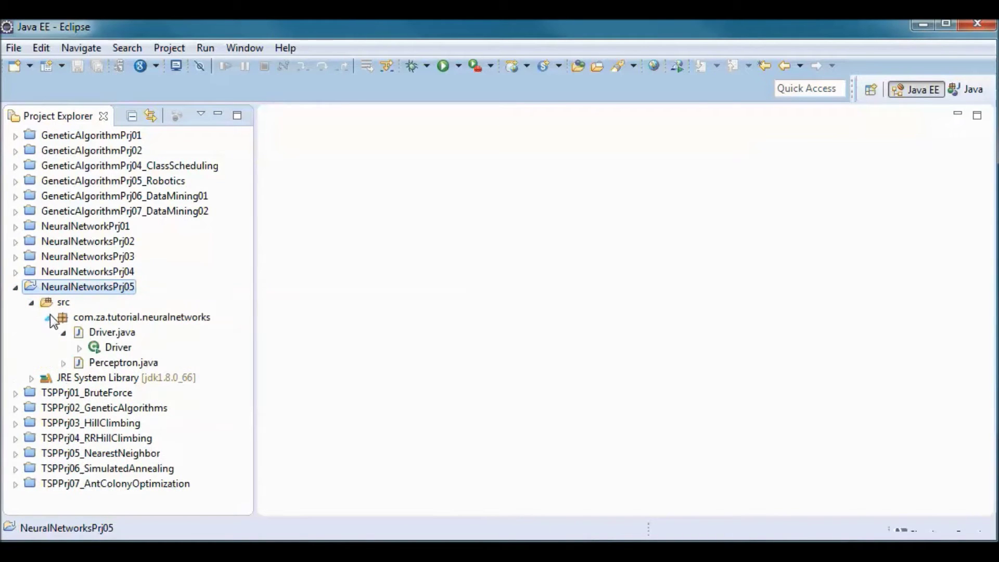
pyautogui.click(117, 335)
pyautogui.doubleClick(124, 336)
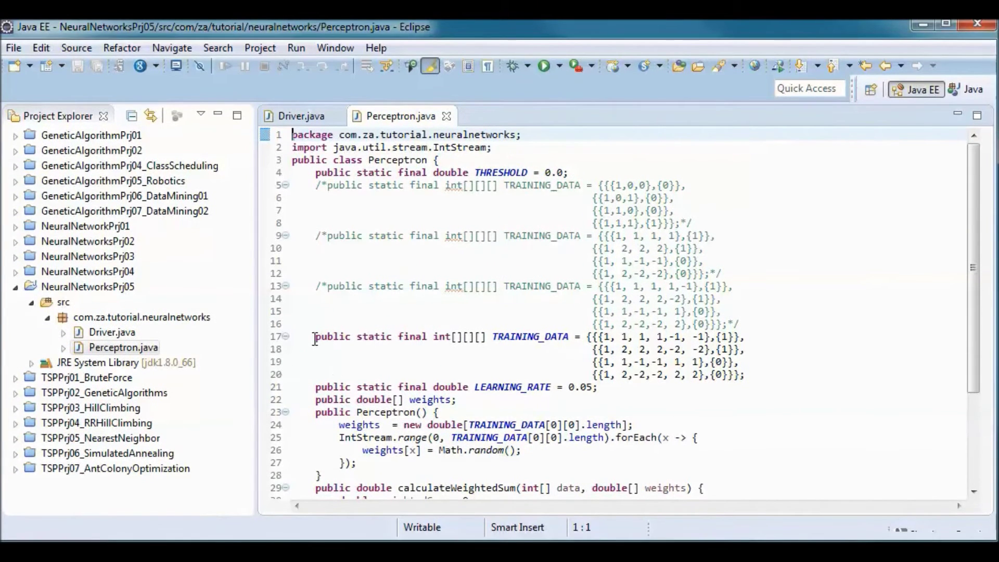
# Comment out the fourth TRAINING_DATA set and uncomment the lines 13–16 set
pyautogui.click(316, 339)
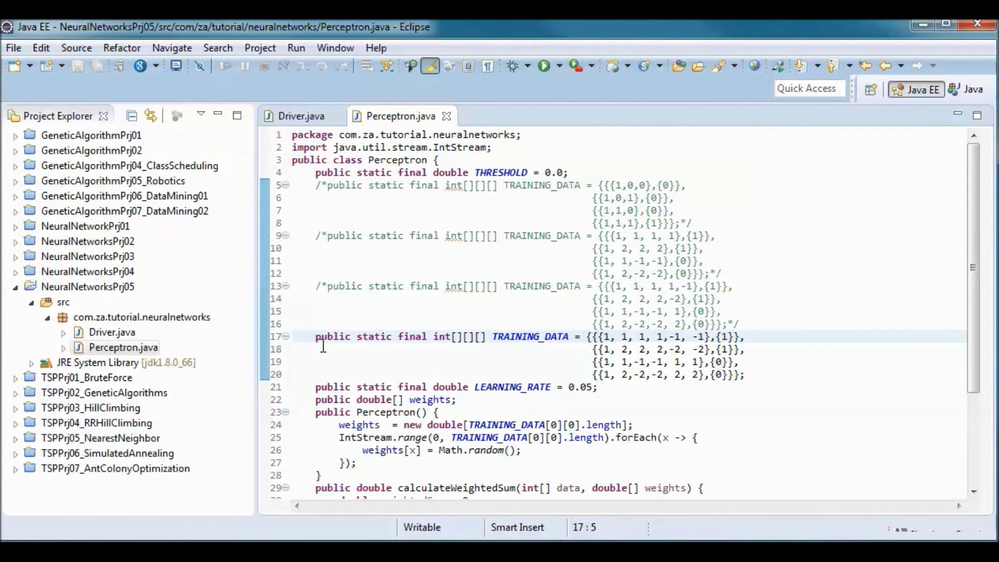
pyautogui.write('/*')
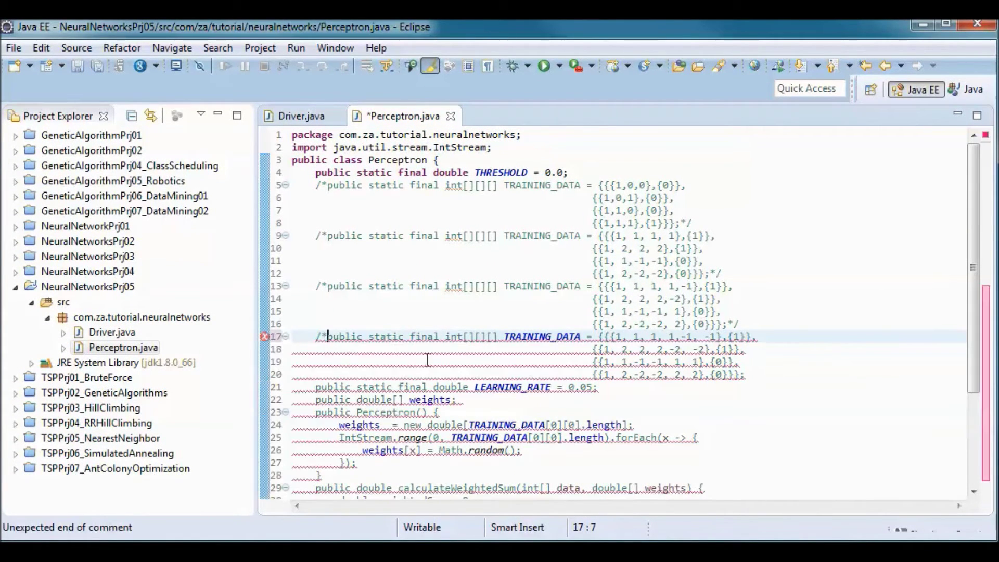
pyautogui.click(750, 375)
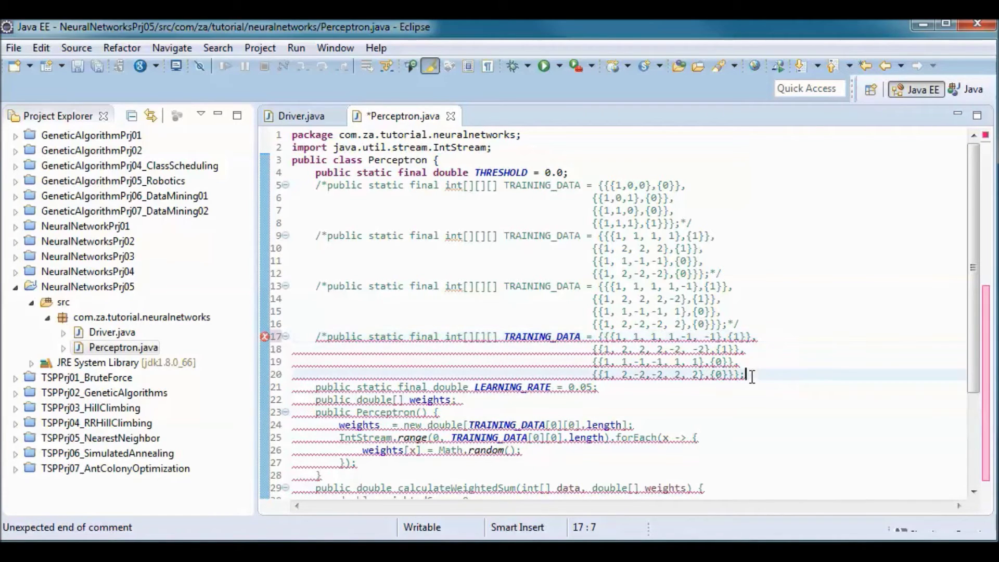
pyautogui.write('*/')
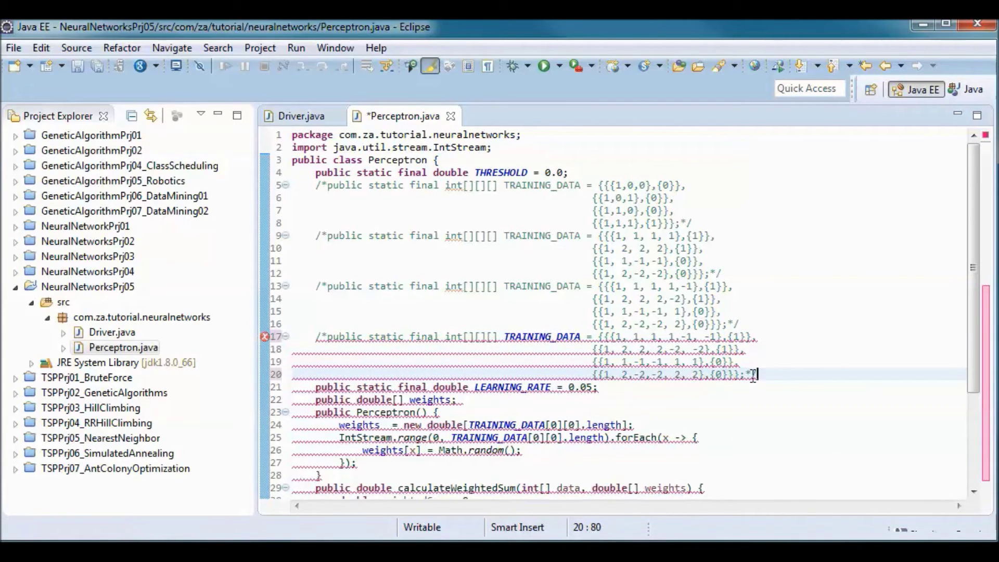
pyautogui.click(329, 286)
pyautogui.press('BackSpace')
pyautogui.press('BackSpace')
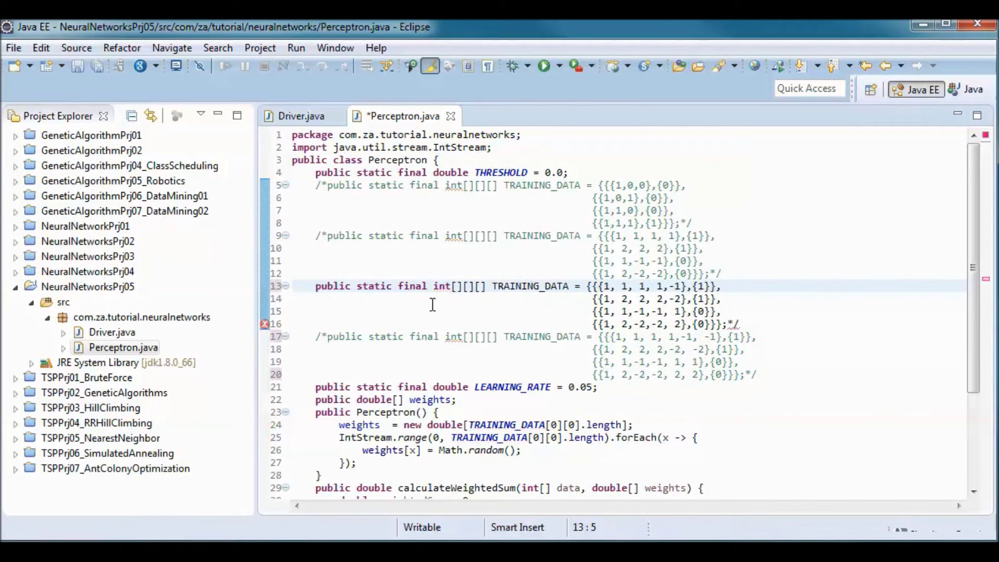
pyautogui.click(741, 324)
pyautogui.press('BackSpace')
pyautogui.press('BackSpace')
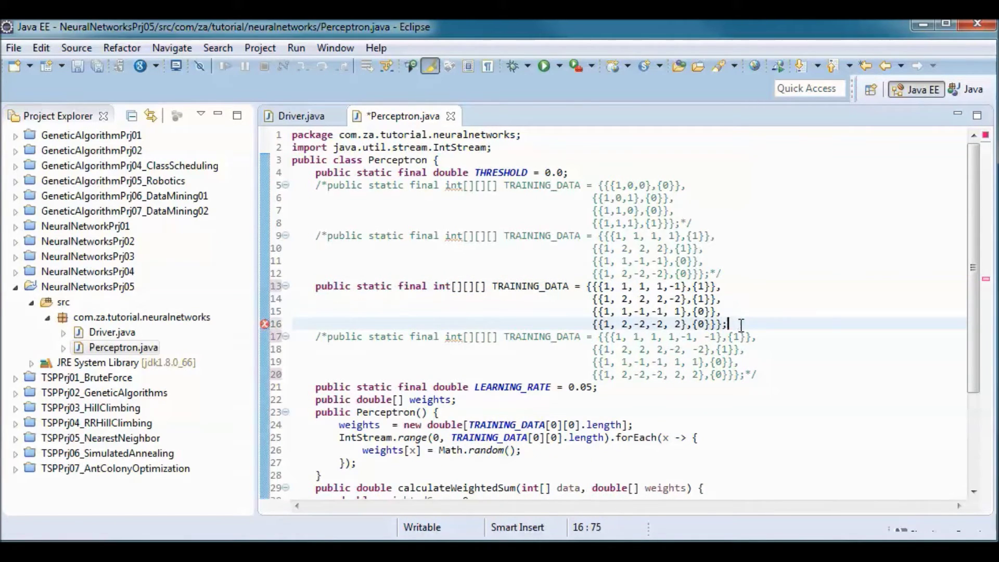
# Run Driver.java as a Java application, saving Perceptron.java when prompted
pyautogui.click(459, 173)
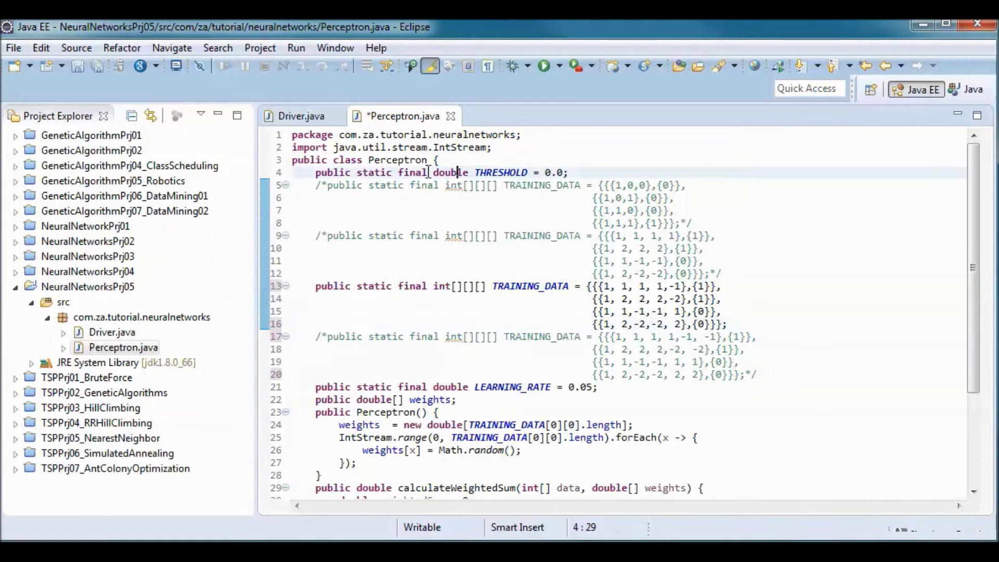
pyautogui.click(301, 115)
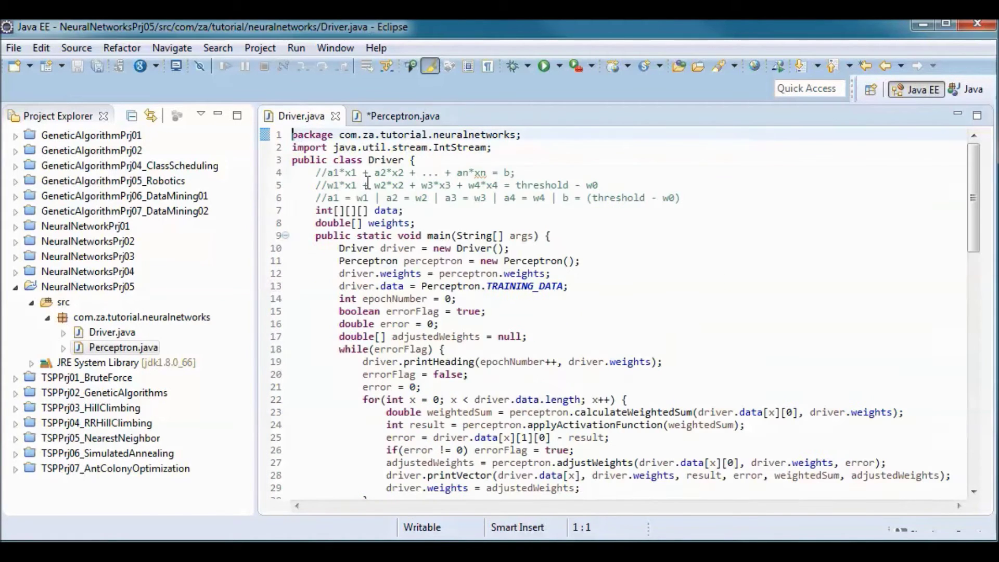
pyautogui.rightClick(353, 274)
pyautogui.click(220, 478)
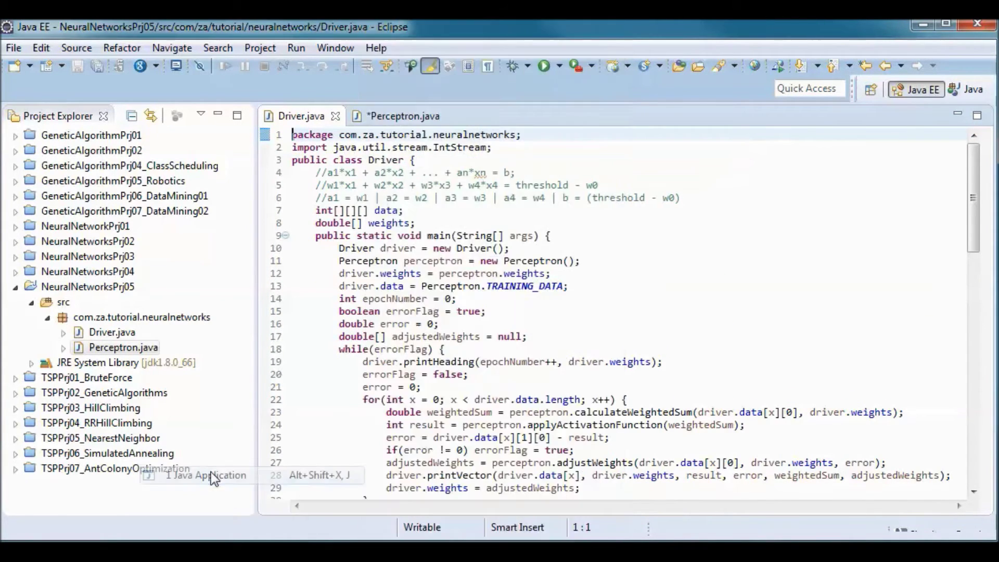
pyautogui.click(467, 355)
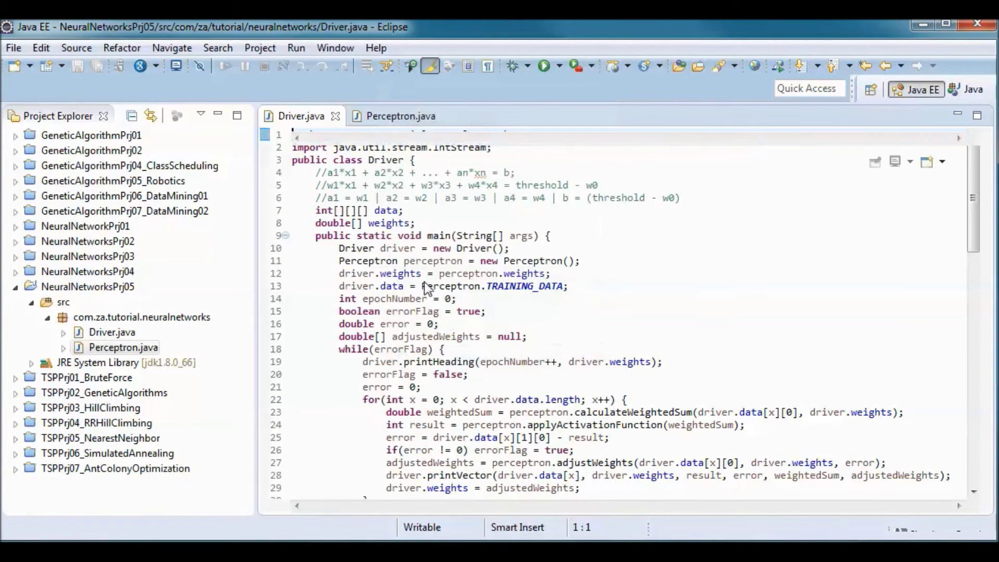
pyautogui.doubleClick(295, 162)
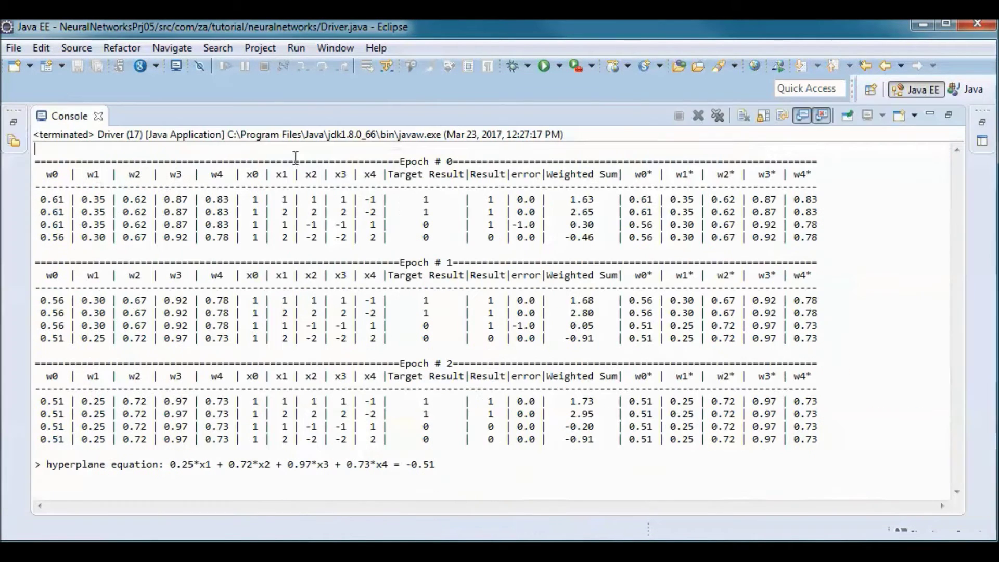
pyautogui.moveTo(387, 159)
pyautogui.mouseDown()
pyautogui.moveTo(433, 152)
pyautogui.moveTo(476, 161)
pyautogui.mouseUp()
pyautogui.moveTo(394, 363); pyautogui.dragTo(465, 364)
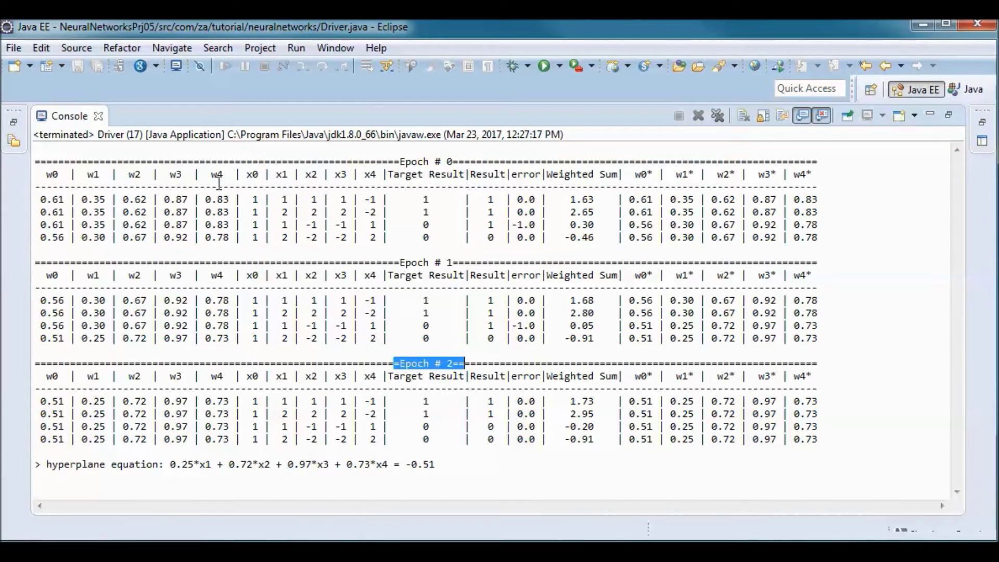
pyautogui.moveTo(275, 173); pyautogui.dragTo(383, 174)
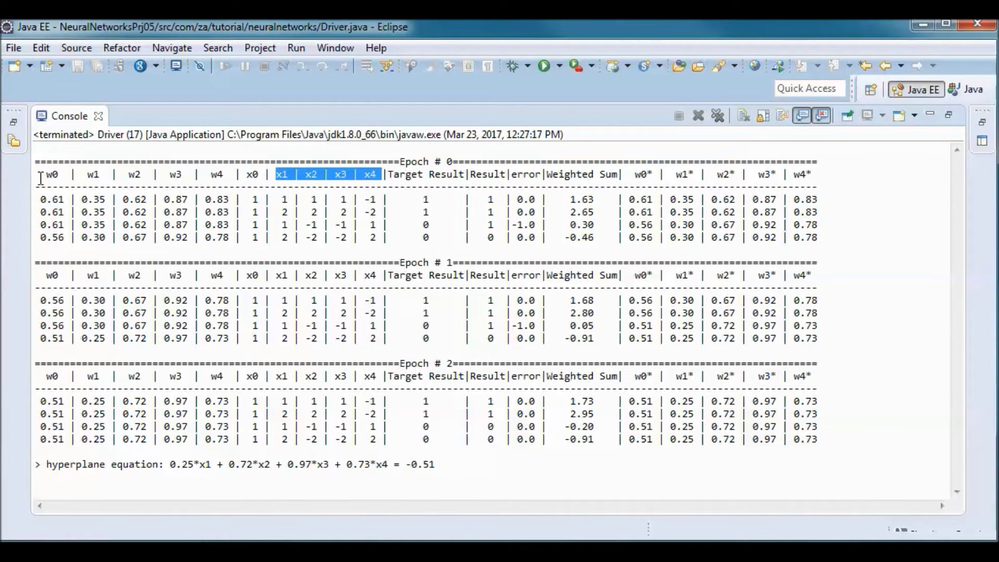
pyautogui.moveTo(40, 173); pyautogui.dragTo(225, 173)
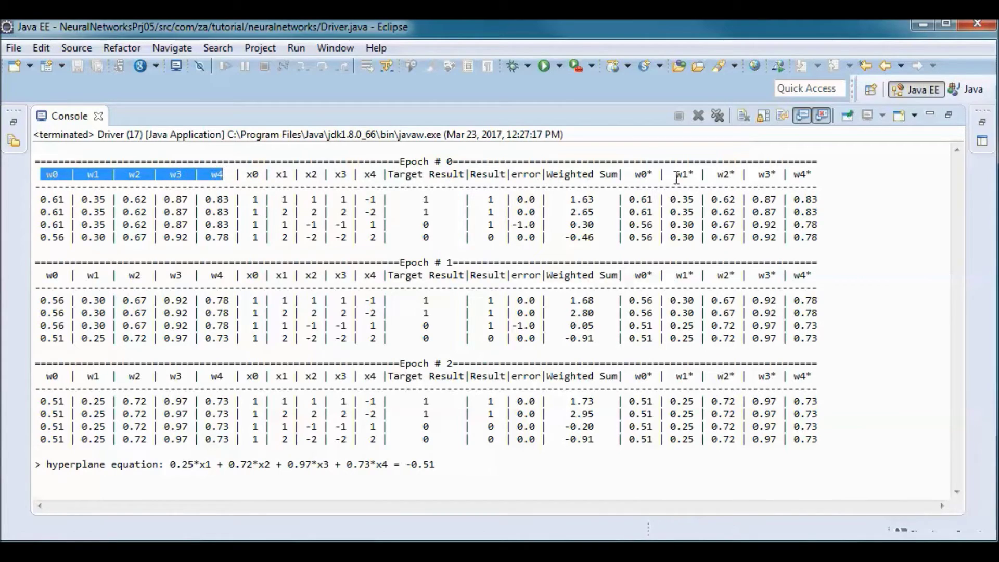
pyautogui.moveTo(637, 173); pyautogui.dragTo(812, 174)
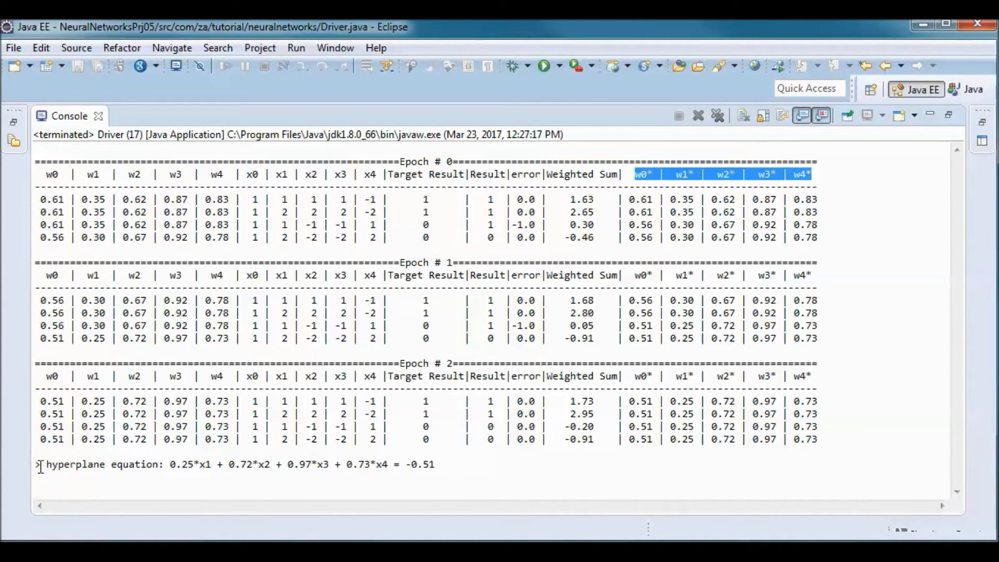
pyautogui.moveTo(36, 465); pyautogui.dragTo(471, 461)
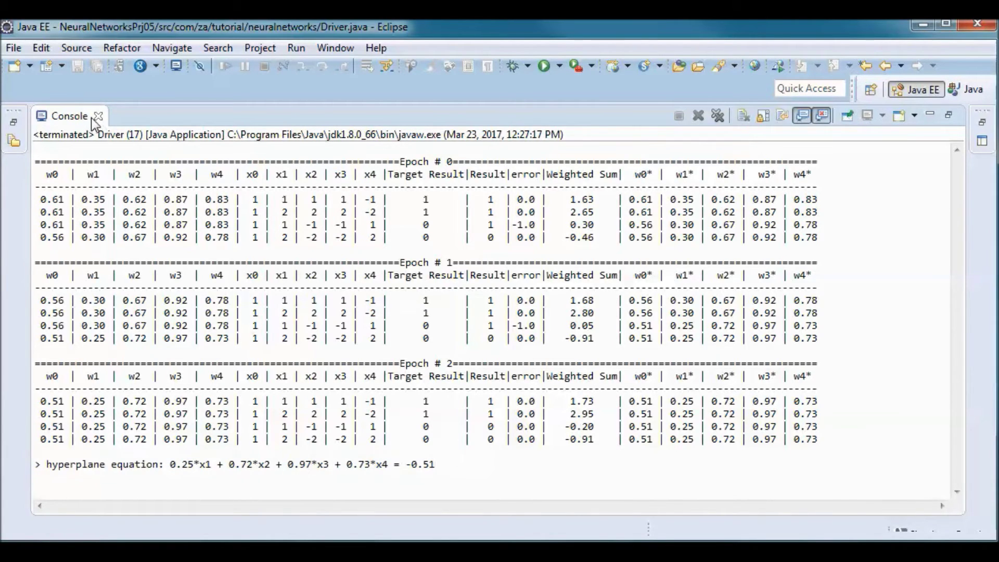
pyautogui.click(99, 116)
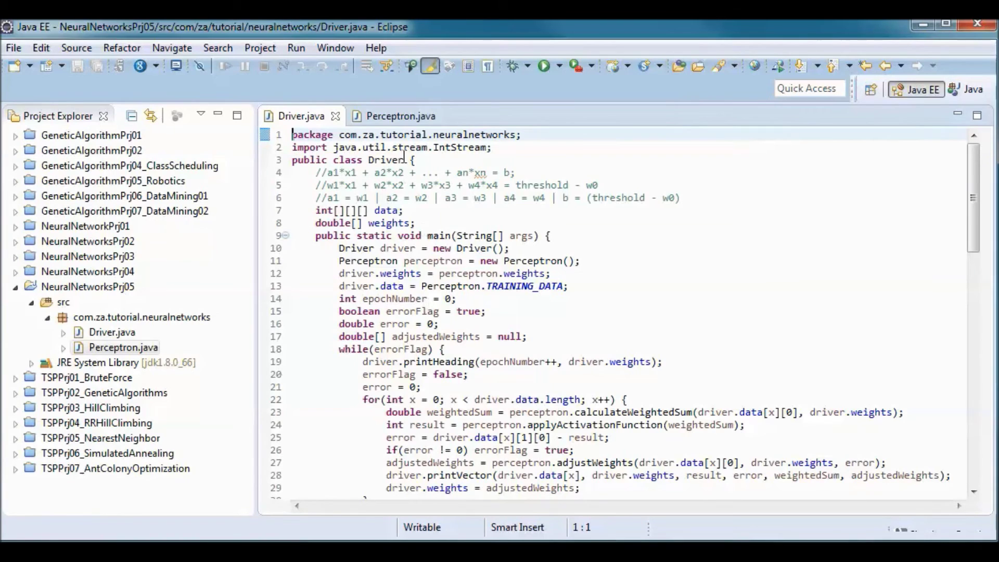
# In Perceptron.java, comment out the 4-input data (lines 13–16) and uncomment the 2-input data (lines 5–8)
pyautogui.click(394, 118)
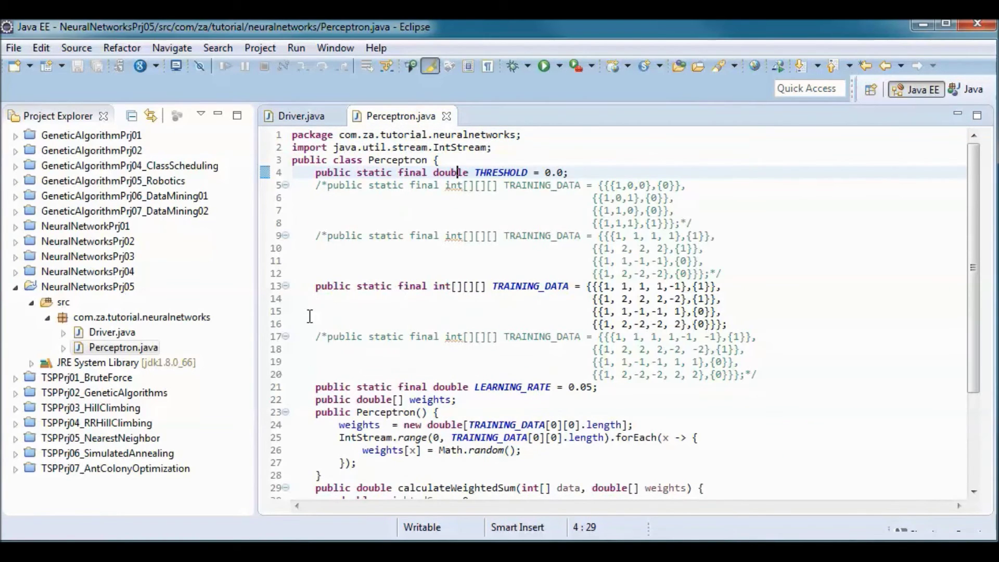
pyautogui.click(313, 288)
pyautogui.write('/')
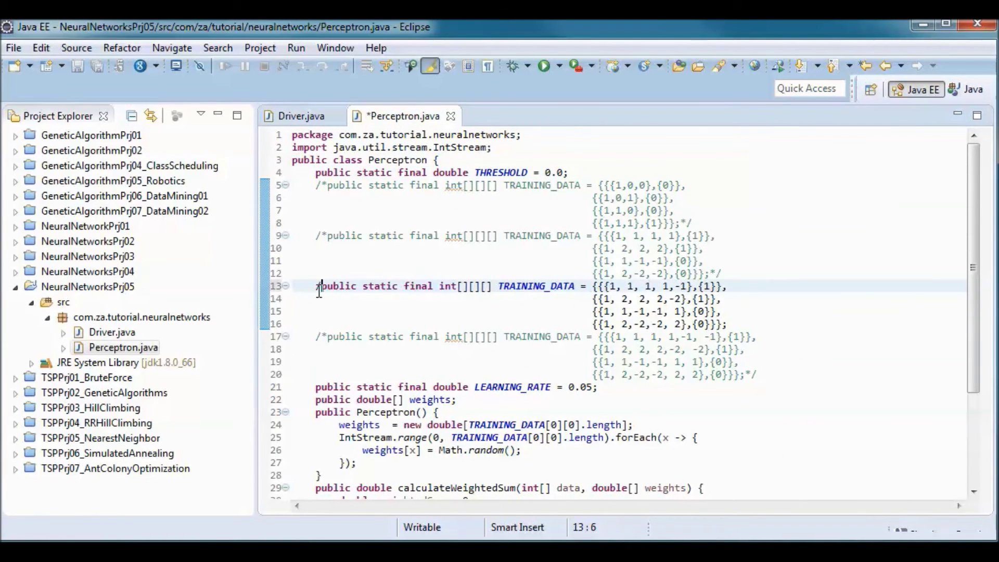
pyautogui.write('*')
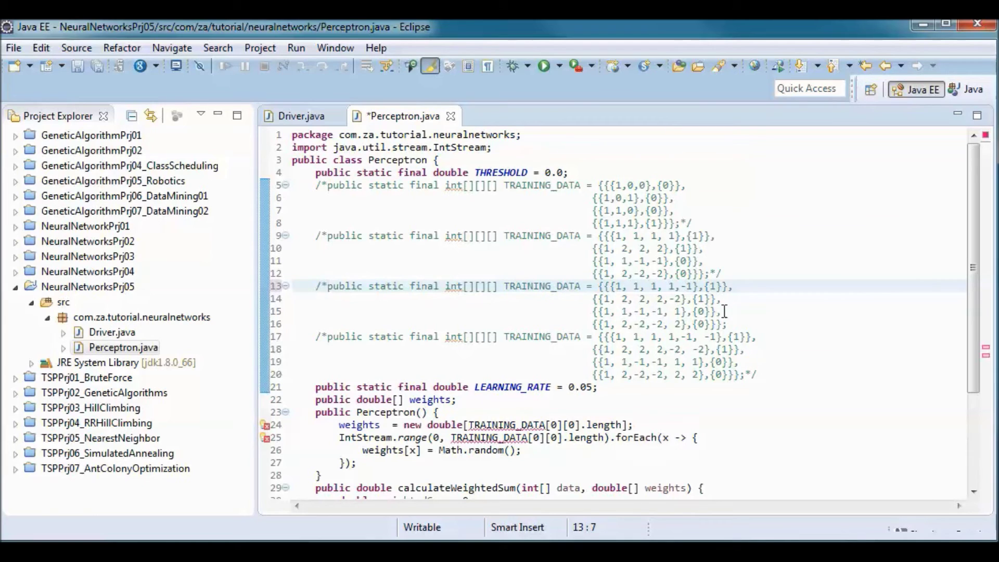
pyautogui.click(732, 324)
pyautogui.write('*/')
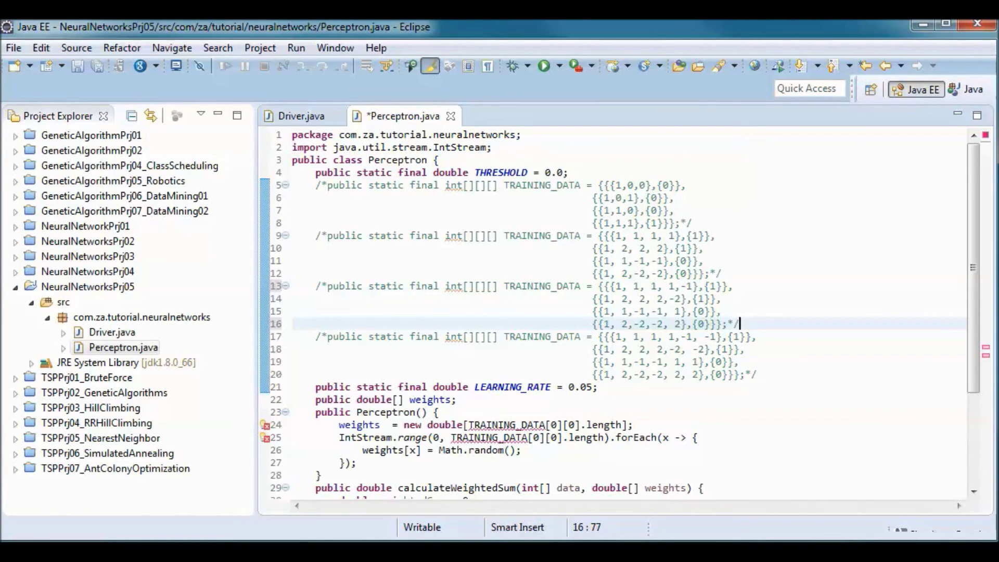
pyautogui.click(327, 185)
pyautogui.press('BackSpace')
pyautogui.press('BackSpace')
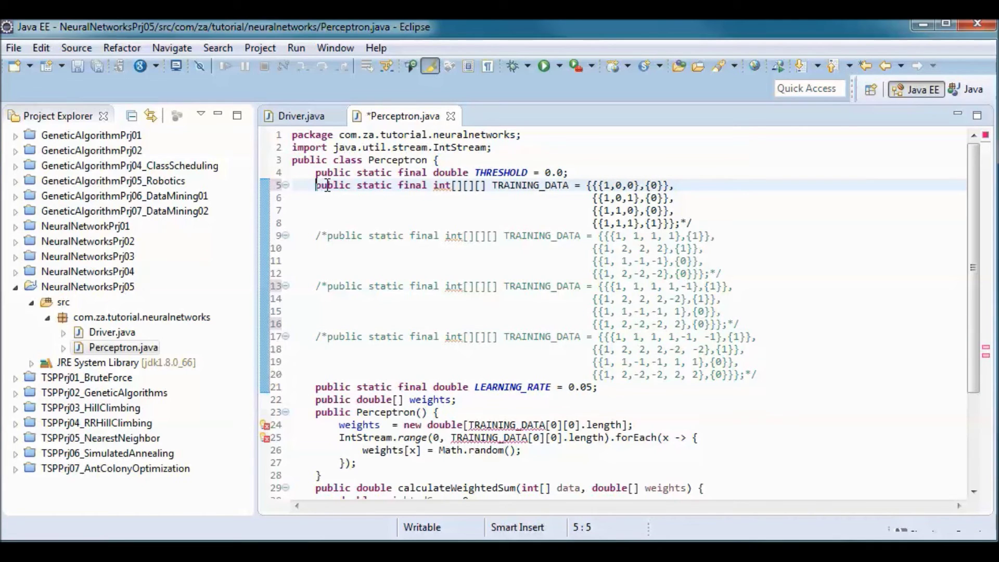
pyautogui.click(717, 224)
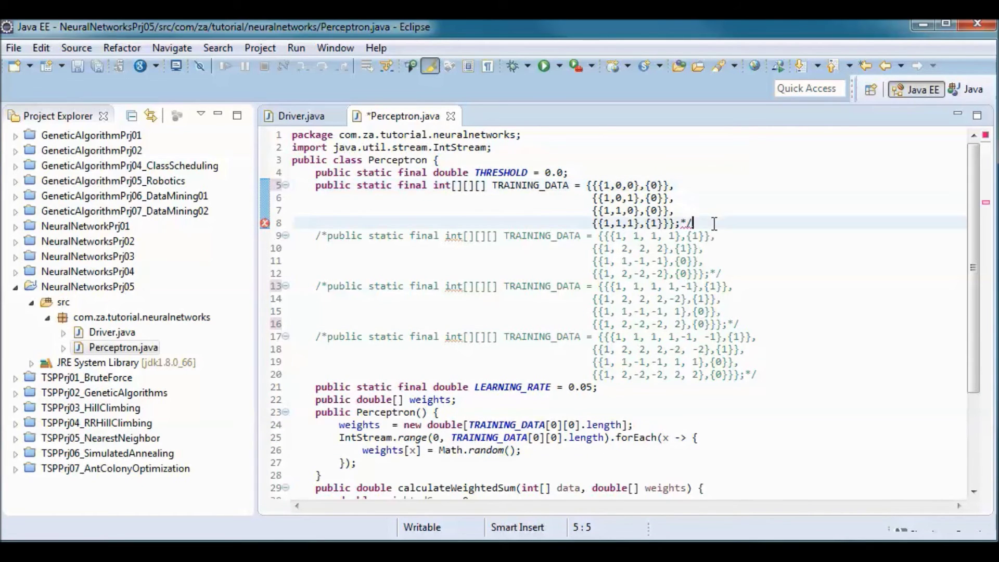
pyautogui.press('BackSpace')
pyautogui.press('BackSpace')
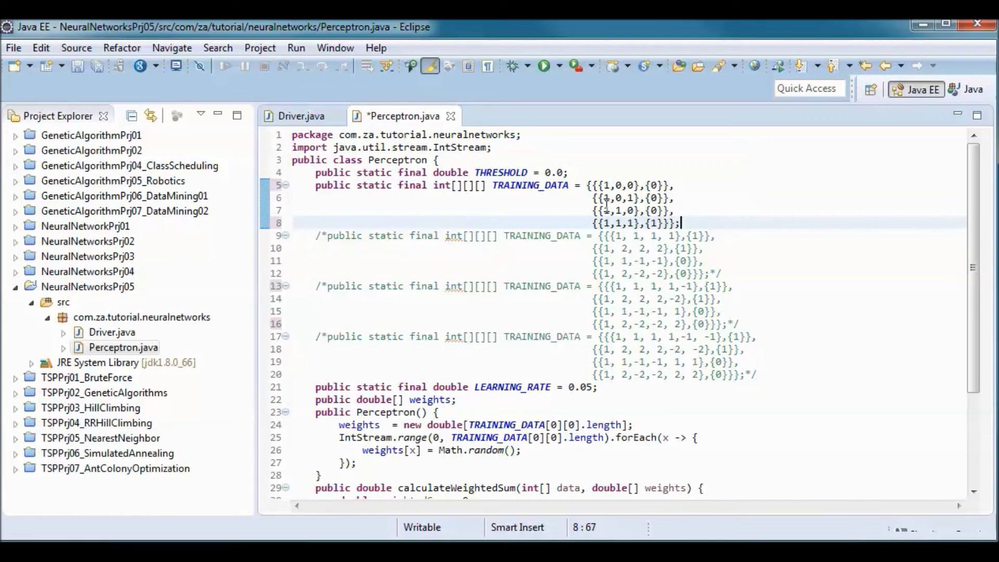
# Relaunch Driver as a Java application, saving Perceptron.java first
pyautogui.click(301, 115)
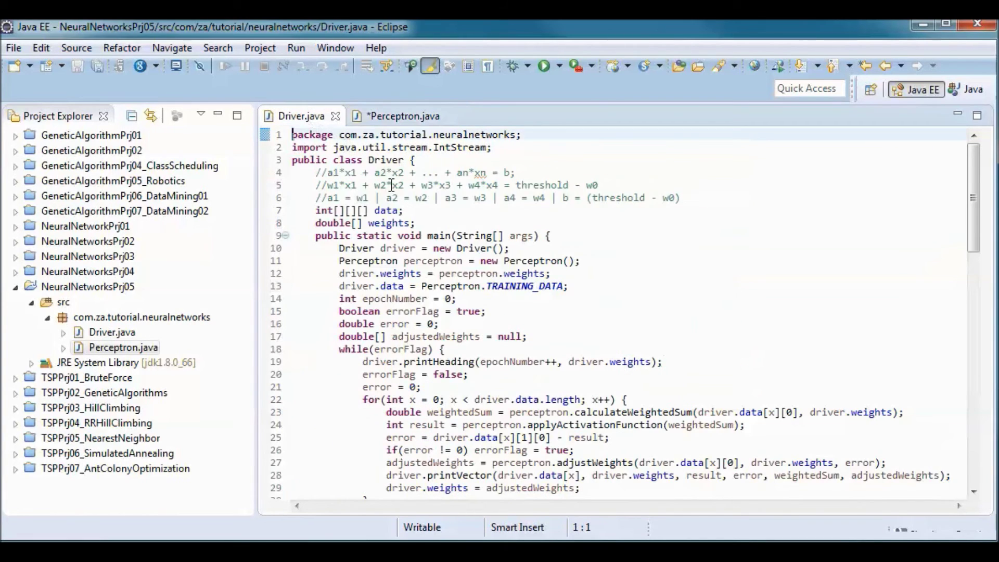
pyautogui.click(398, 198)
pyautogui.rightClick(398, 198)
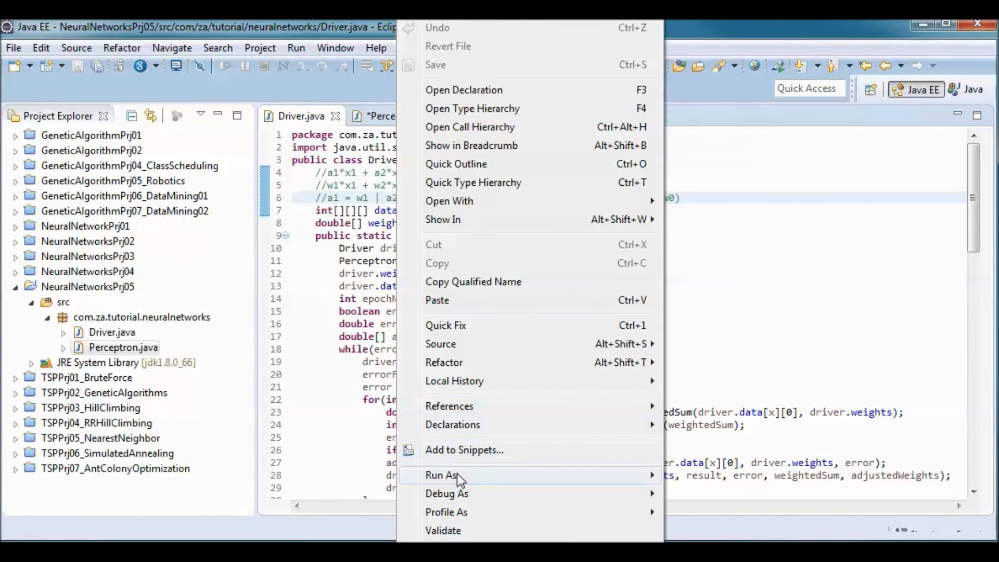
pyautogui.moveTo(442, 476)
pyautogui.click(271, 478)
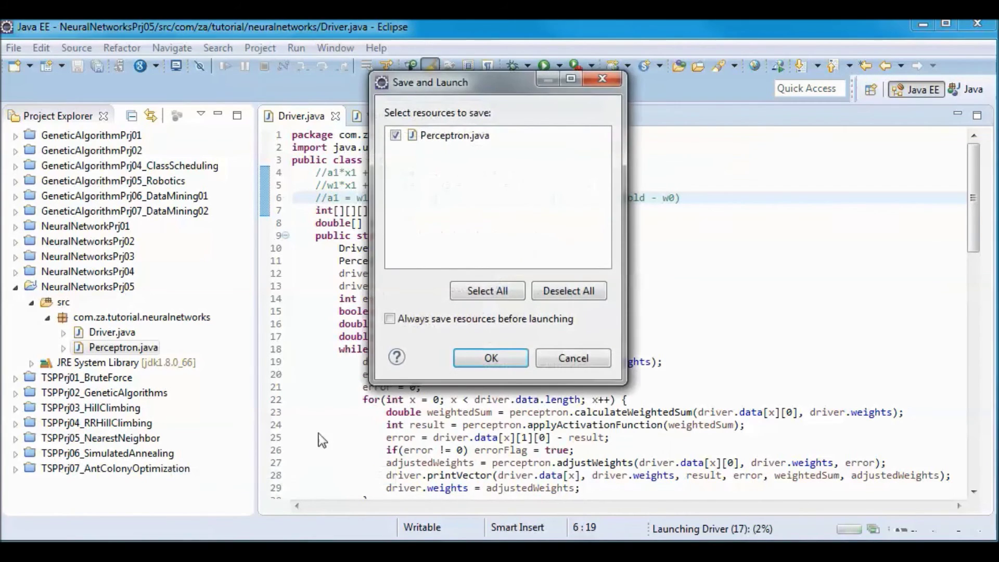
pyautogui.click(479, 357)
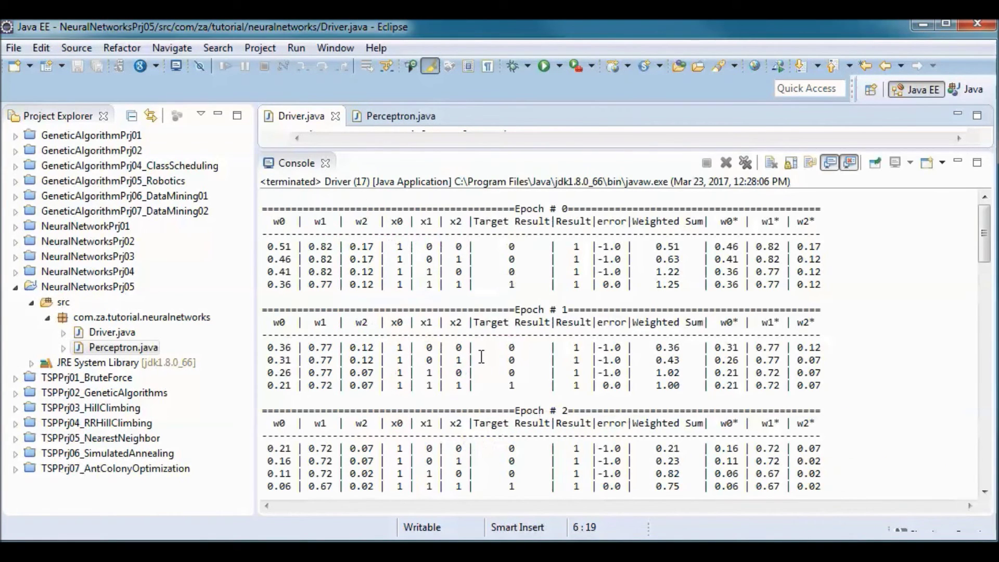
# In the maximized console, highlight Epoch 13 and hyperplane 0.32*x1 + 0.12*x2 = 0.39, then restore the layout
pyautogui.doubleClick(301, 165)
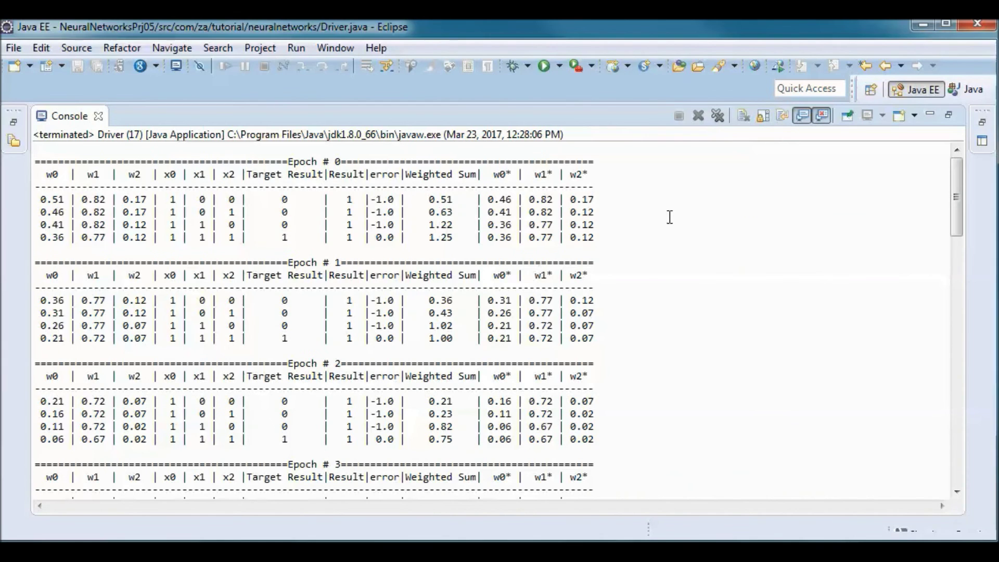
pyautogui.moveTo(955, 176)
pyautogui.mouseDown()
pyautogui.moveTo(951, 377)
pyautogui.moveTo(930, 446)
pyautogui.mouseUp()
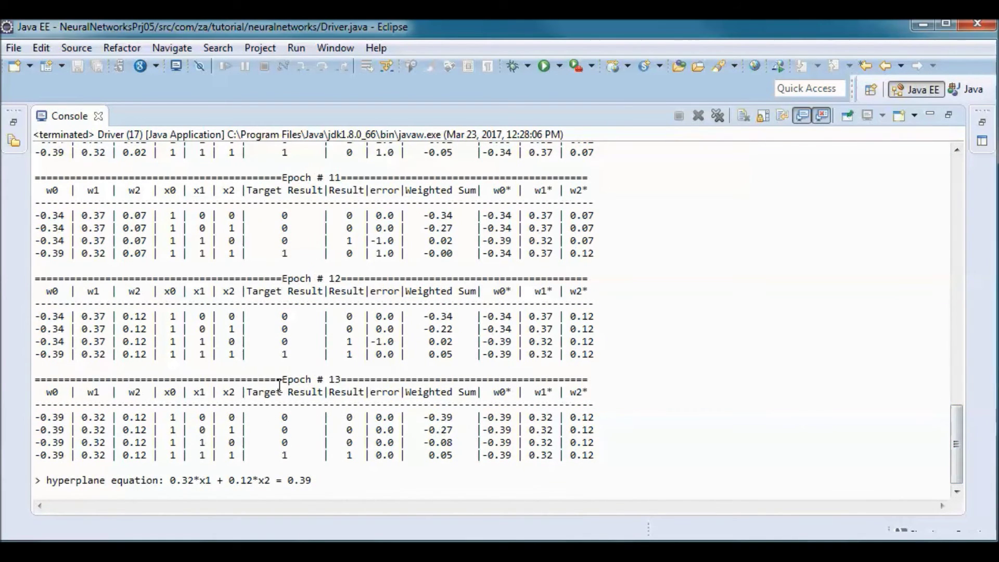
pyautogui.moveTo(346, 379); pyautogui.dragTo(367, 380)
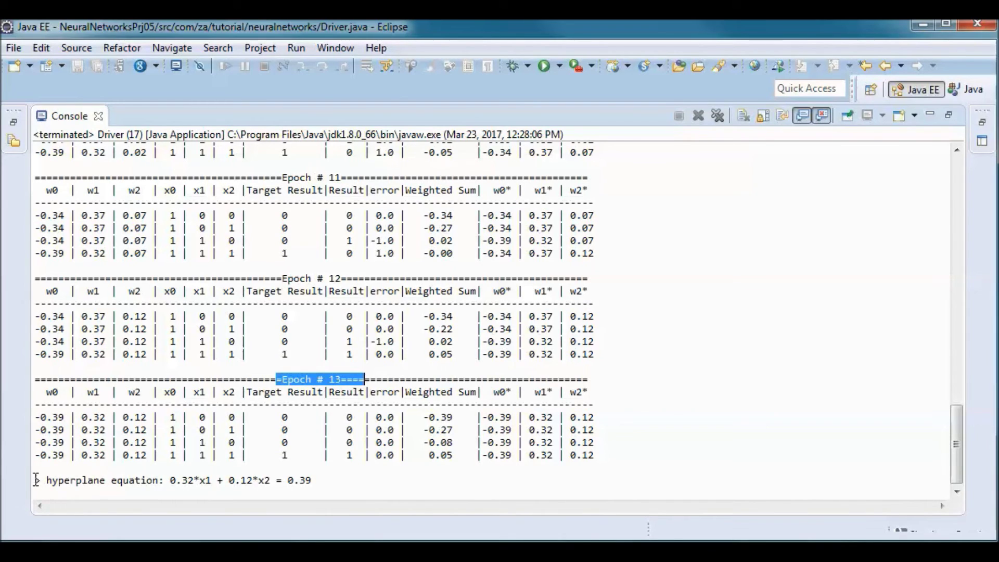
pyautogui.moveTo(37, 480); pyautogui.dragTo(367, 476)
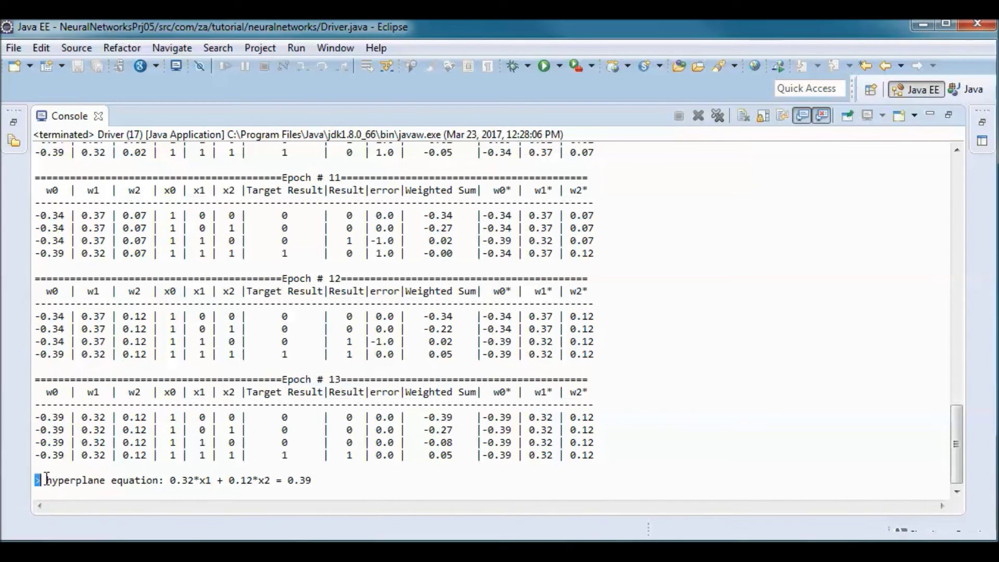
pyautogui.click(370, 480)
pyautogui.press('super+Down')
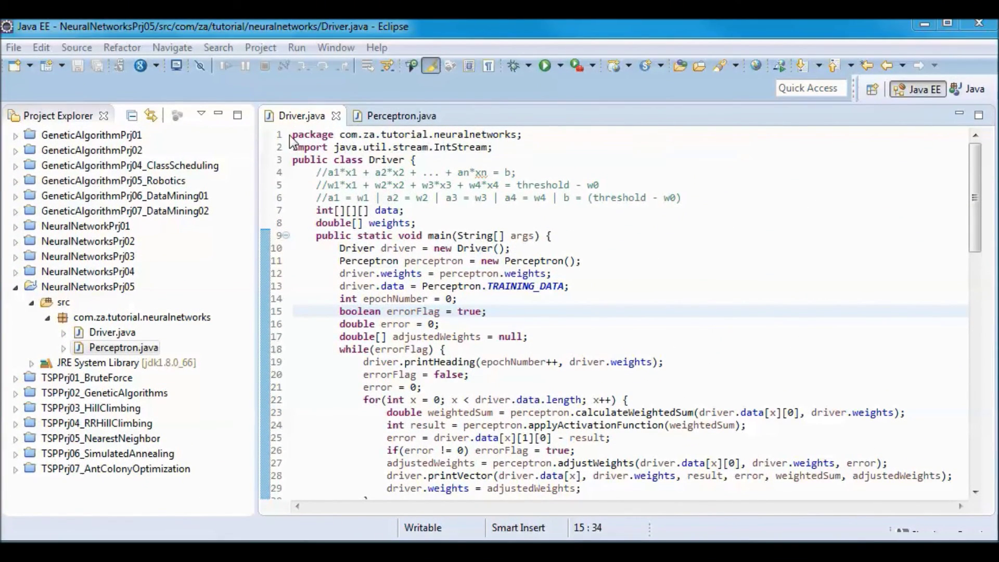
# Highlight Driver.java lines 1–24, then switch to Perceptron.java
pyautogui.moveTo(292, 134); pyautogui.dragTo(827, 421)
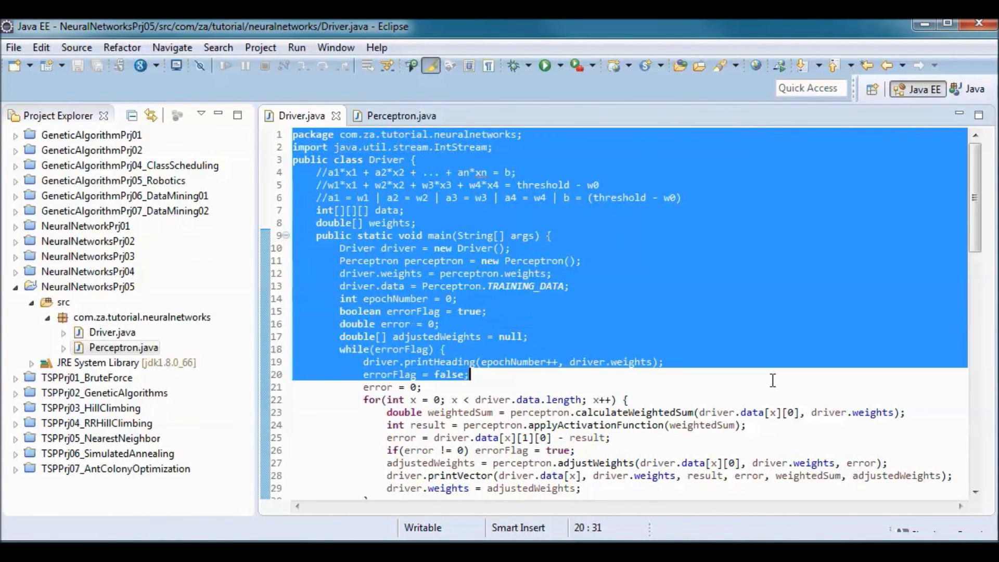
pyautogui.click(819, 413)
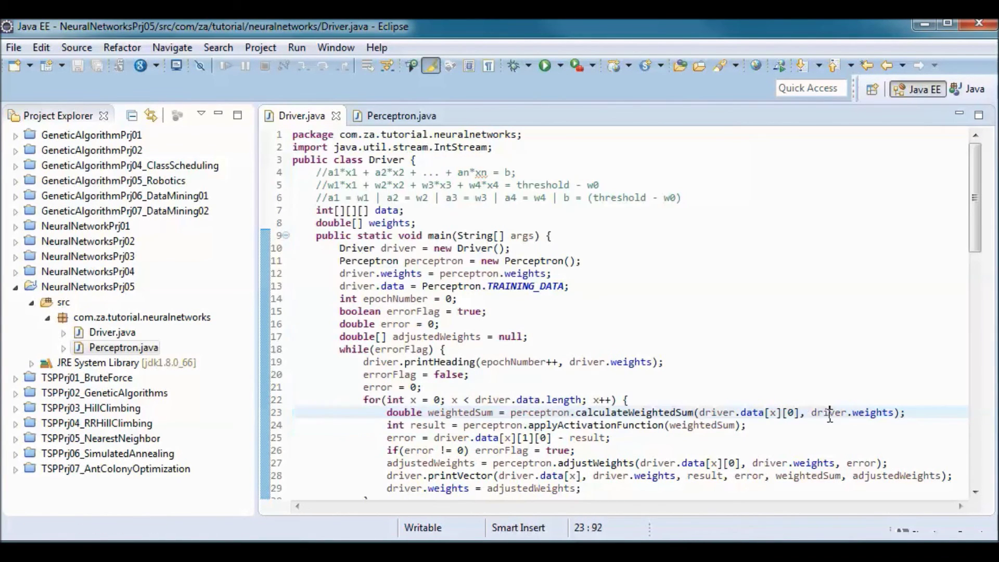
pyautogui.click(390, 117)
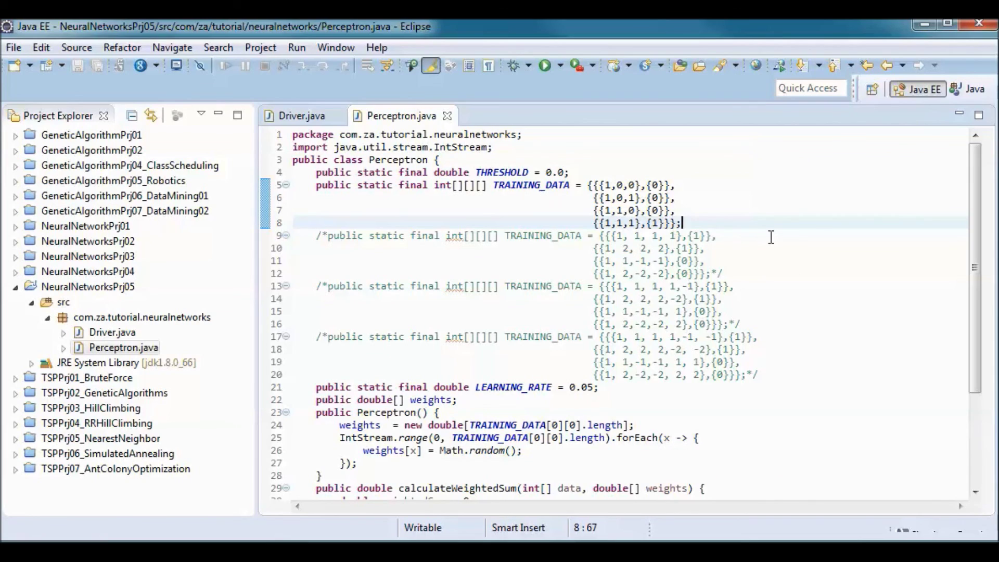